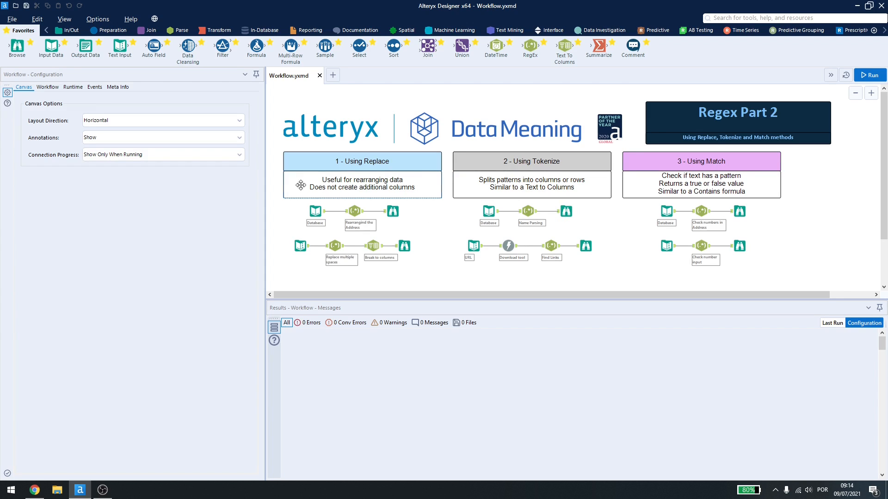
# Step: Review the first Database input and the address RegEx tool's regular expression and replacement group options in the Using Replace section
pyautogui.click(315, 211)
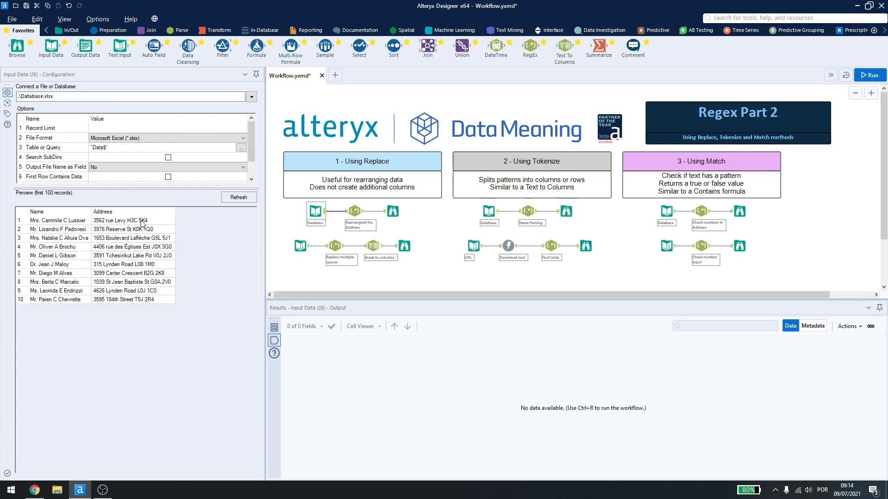
pyautogui.click(349, 214)
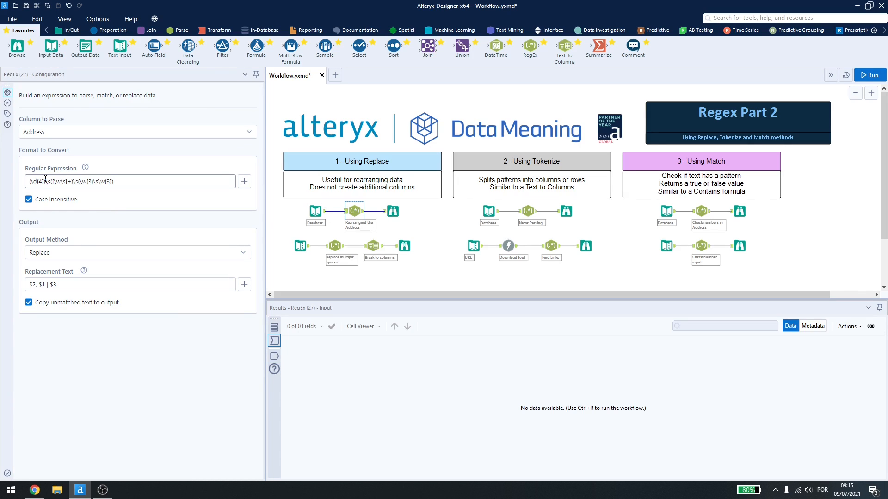
pyautogui.moveTo(122, 184); pyautogui.dragTo(21, 181)
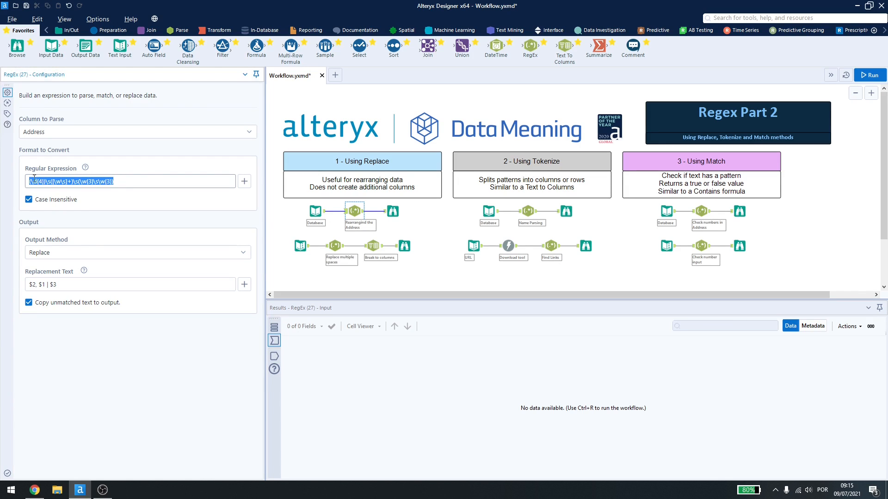
pyautogui.click(127, 182)
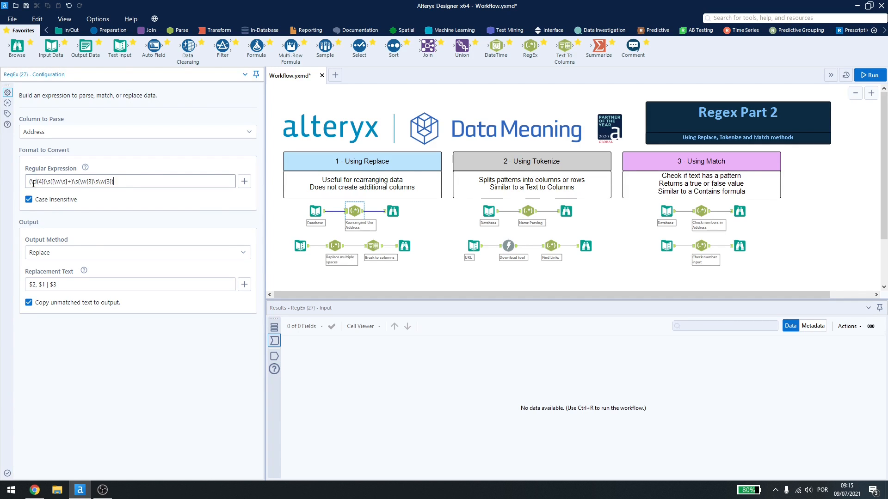
pyautogui.moveTo(28, 181); pyautogui.dragTo(78, 185)
pyautogui.moveTo(79, 183); pyautogui.dragTo(125, 185)
pyautogui.click(114, 182)
pyautogui.click(244, 284)
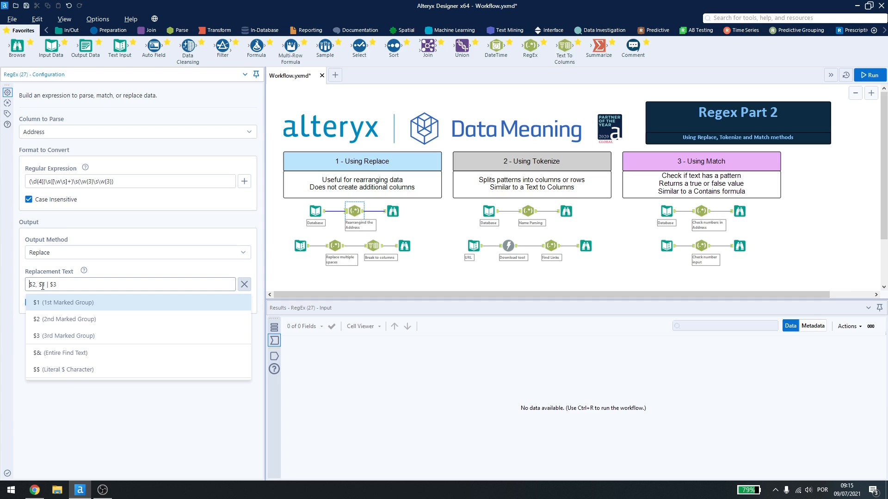
# Step: Run the workflow and compare the rearranged addresses in the first Browse output with the original Database input
pyautogui.click(393, 211)
pyautogui.click(865, 75)
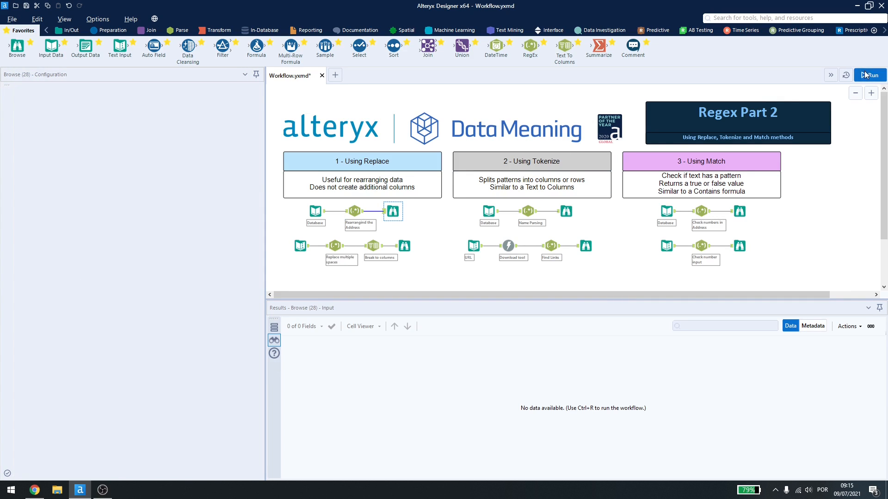
pyautogui.click(393, 211)
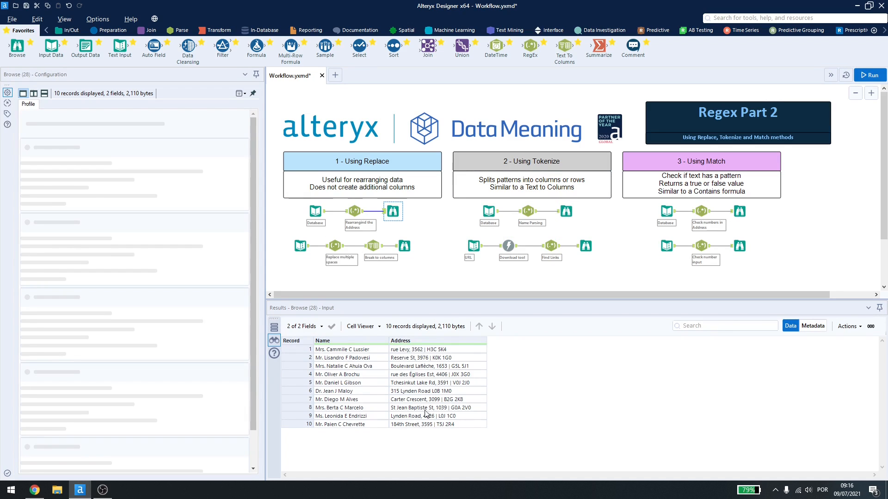
pyautogui.click(315, 211)
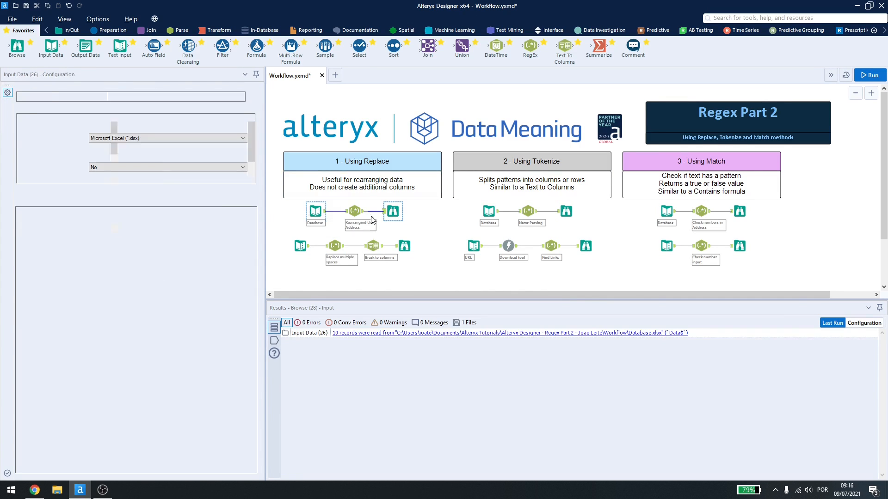
pyautogui.click(393, 211)
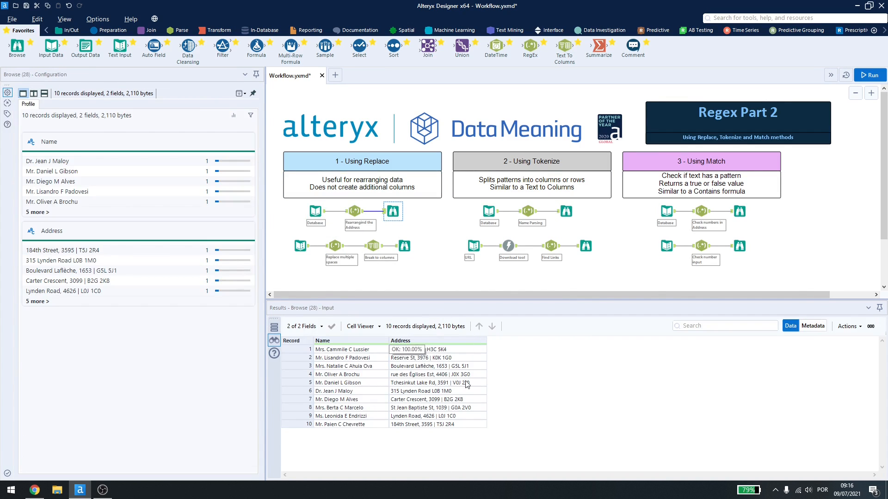
# Step: Show the output of the Text Input in the Replace section's second flow and widen its Field1 column
pyautogui.click(299, 247)
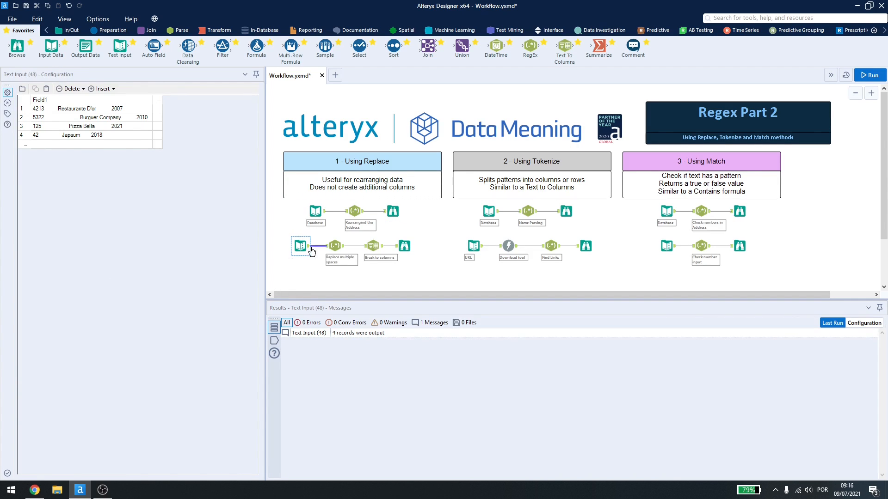
pyautogui.click(310, 249)
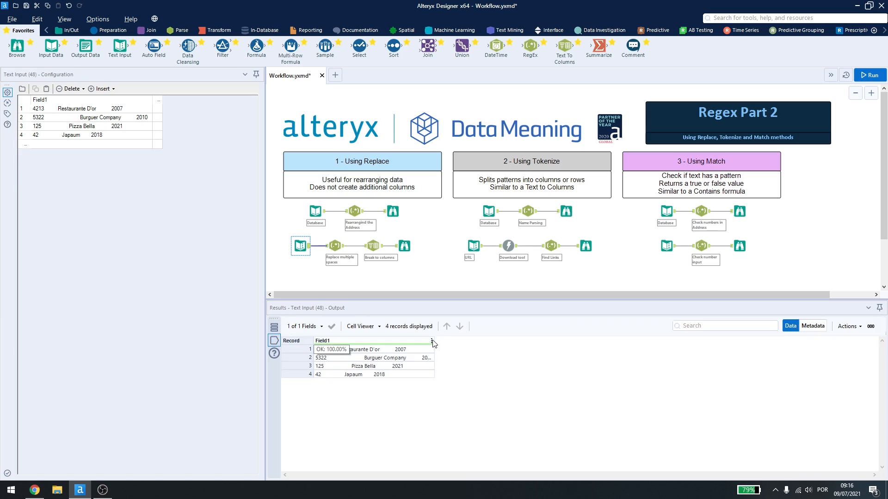
pyautogui.moveTo(434, 345); pyautogui.dragTo(570, 345)
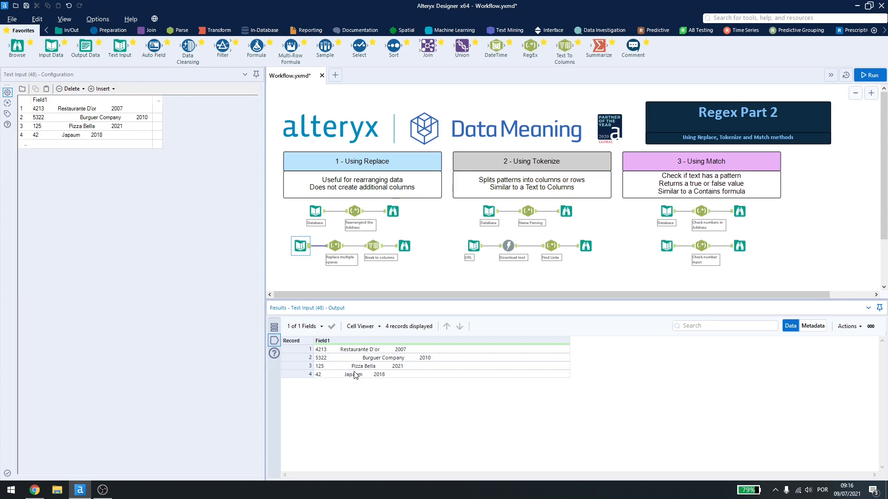
# Step: Examine the RegEx tool that replaces multiple spaces, the Break to columns settings and the resulting Browse output
pyautogui.click(329, 250)
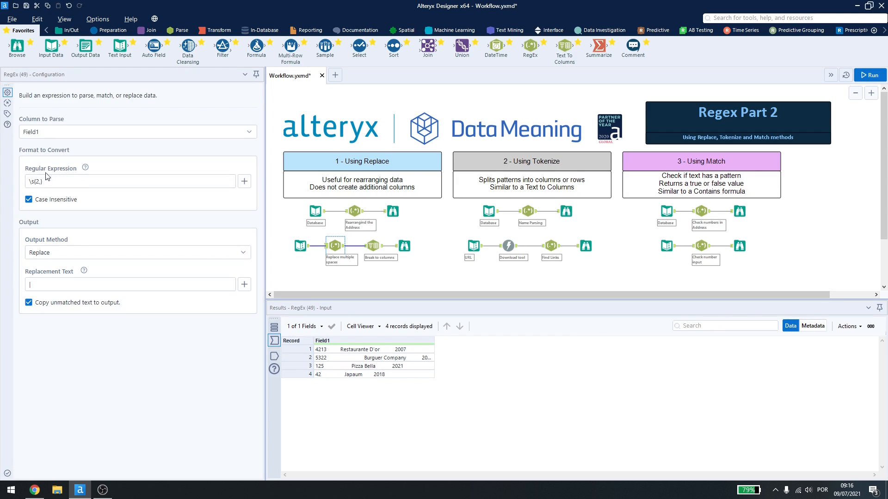
pyautogui.moveTo(29, 182); pyautogui.dragTo(48, 183)
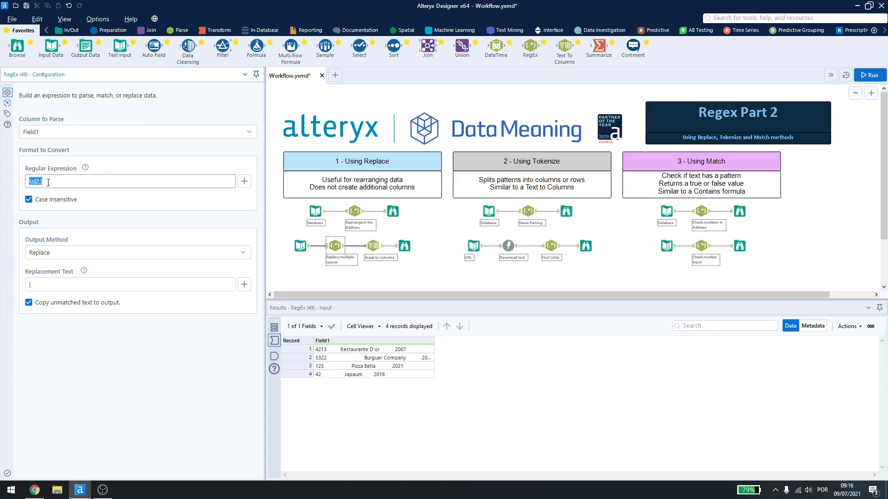
pyautogui.click(31, 285)
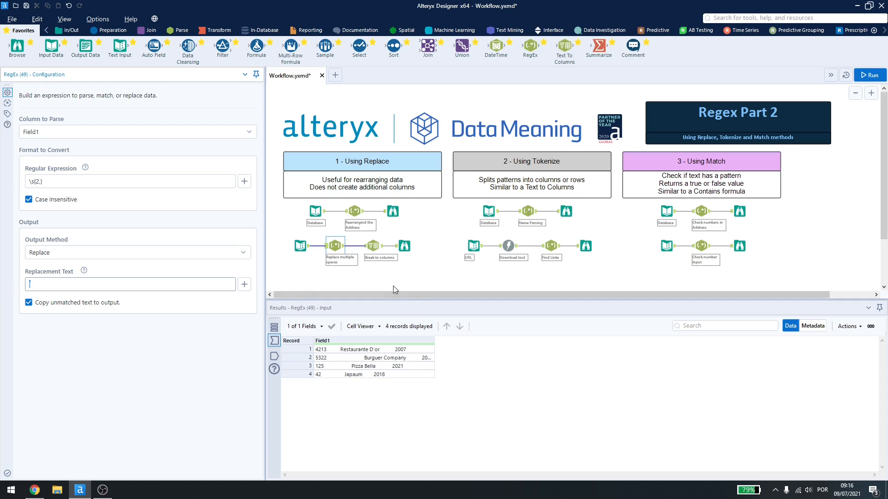
pyautogui.click(374, 246)
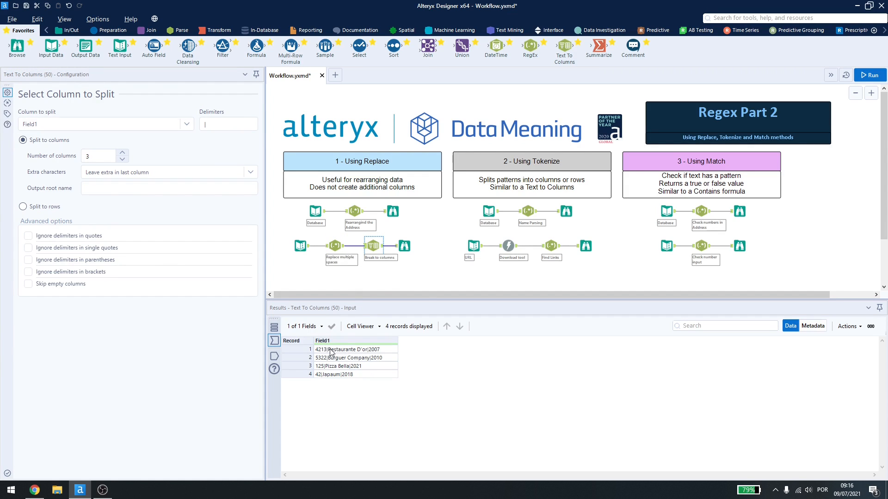
pyautogui.click(405, 246)
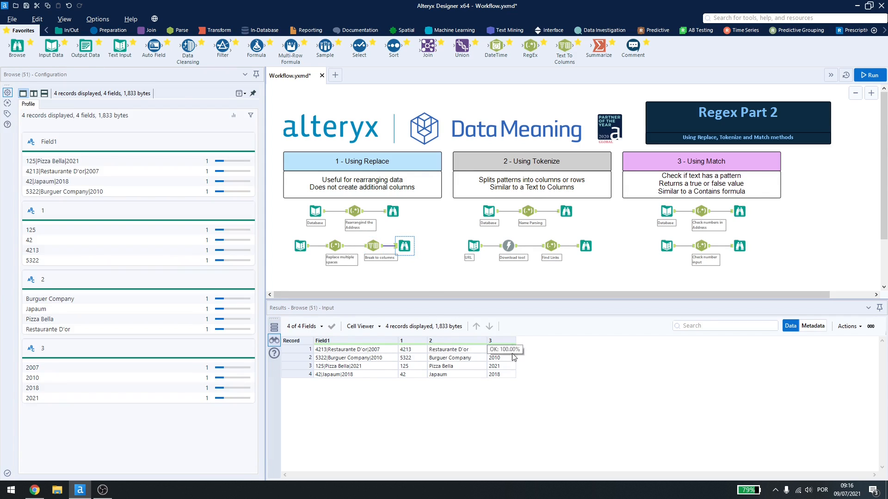
# Step: Examine the Tokenize section's Database input, the Name Parsing RegEx expression and the name columns in its Browse output
pyautogui.click(486, 208)
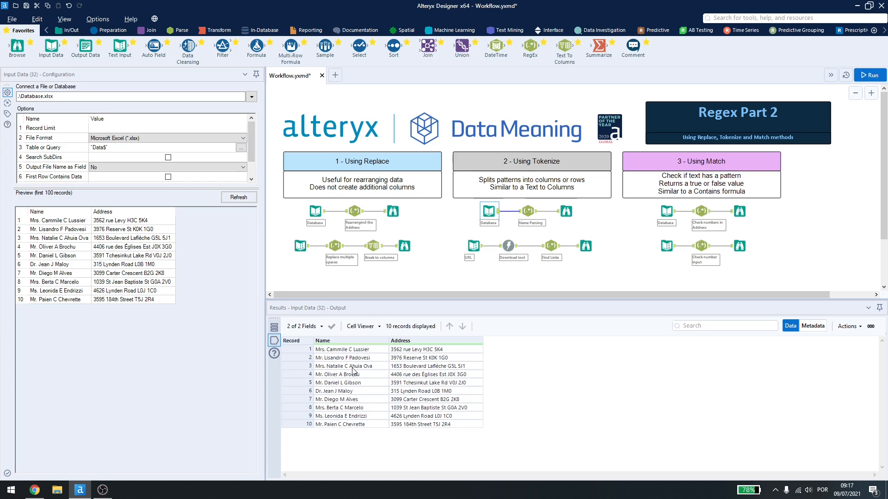
pyautogui.click(521, 214)
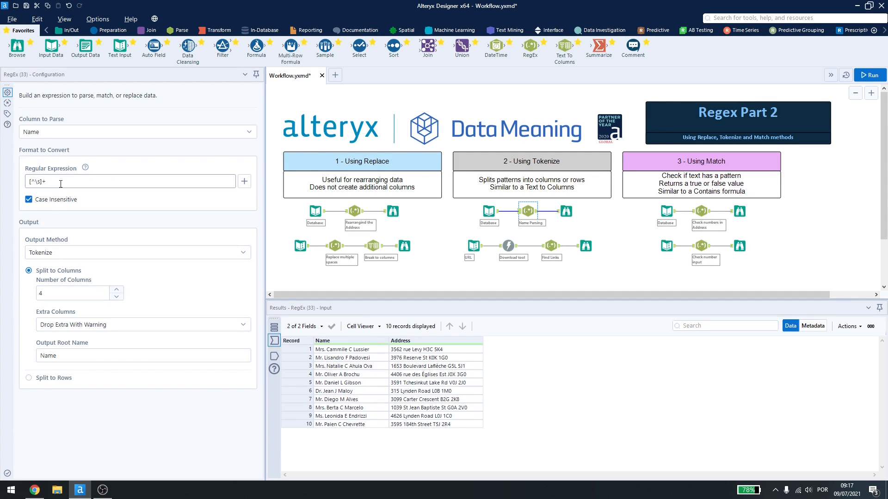
pyautogui.moveTo(29, 182); pyautogui.dragTo(44, 183)
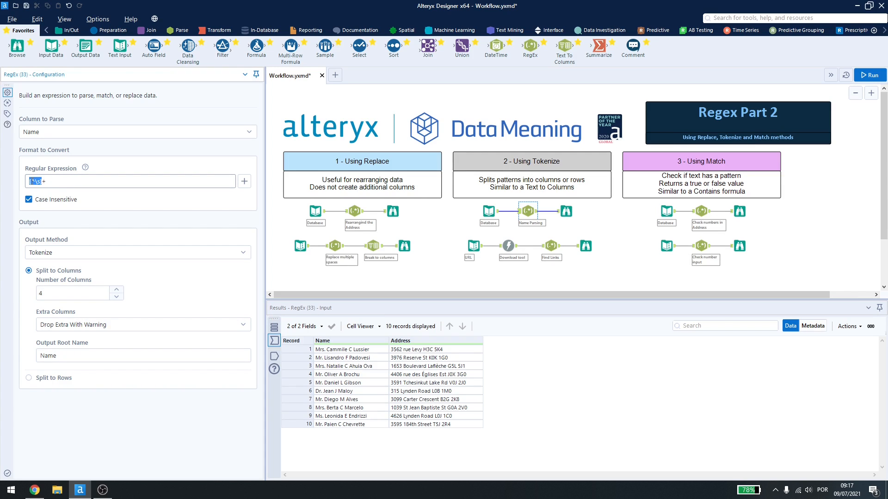
pyautogui.click(37, 183)
pyautogui.moveTo(42, 182); pyautogui.dragTo(48, 183)
pyautogui.moveTo(48, 182); pyautogui.dragTo(6, 172)
pyautogui.click(566, 212)
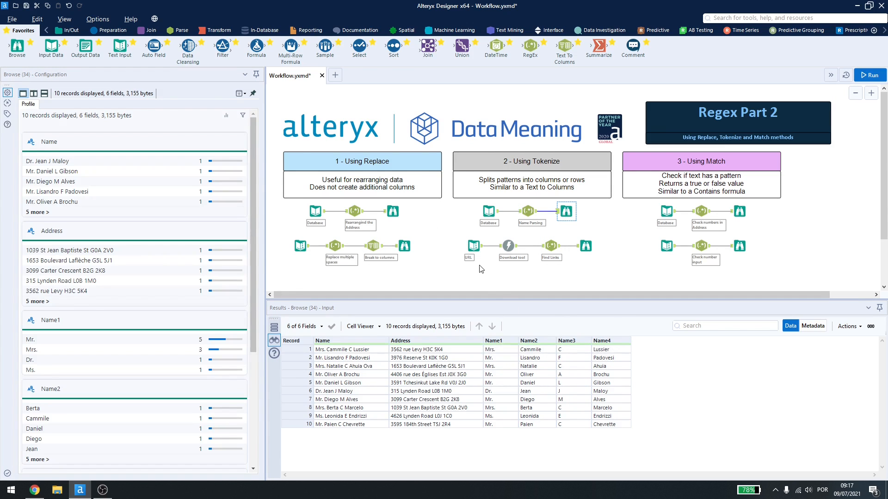
# Step: View the URL Text Input, check the "Learn more" links on the datameaning.com/services page in Chrome, and return to Alteryx Designer
pyautogui.click(473, 246)
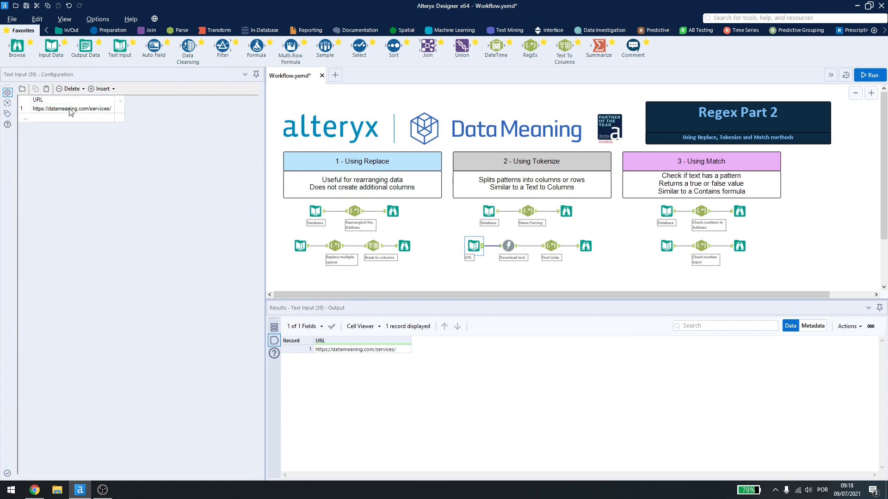
pyautogui.scroll(8, 322, 238)
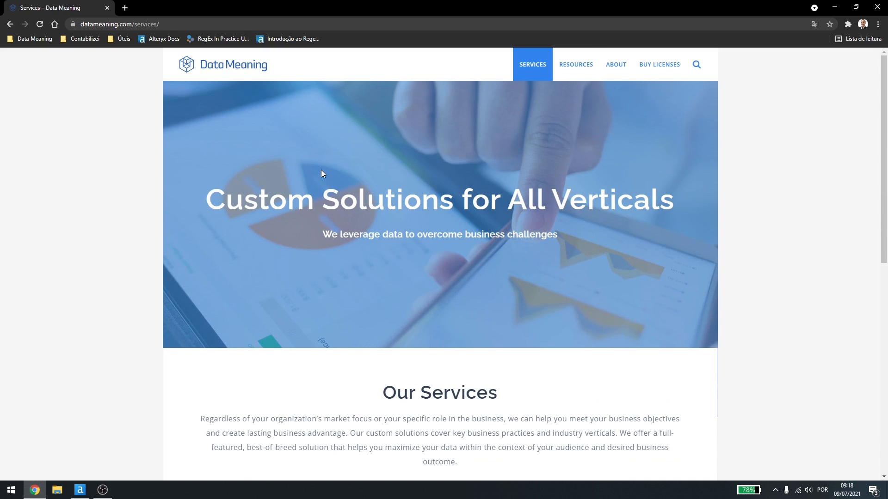
pyautogui.scroll(-8, 320, 174)
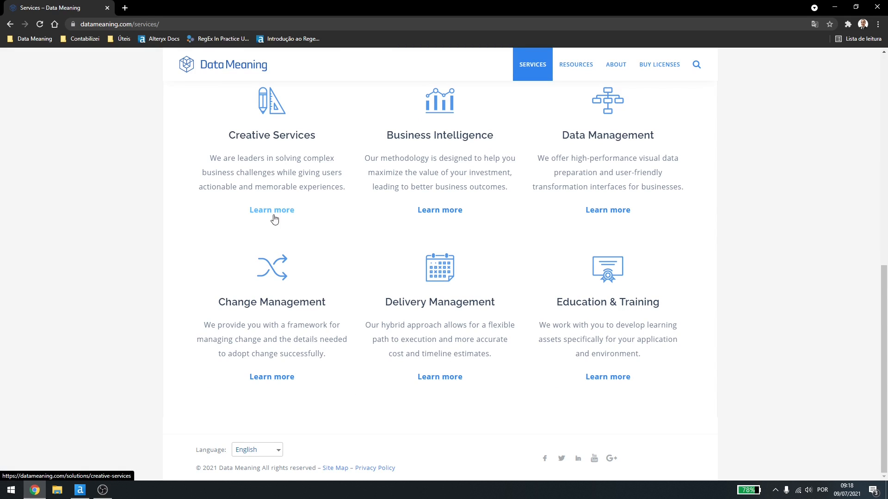
pyautogui.rightClick(273, 215)
pyautogui.click(205, 230)
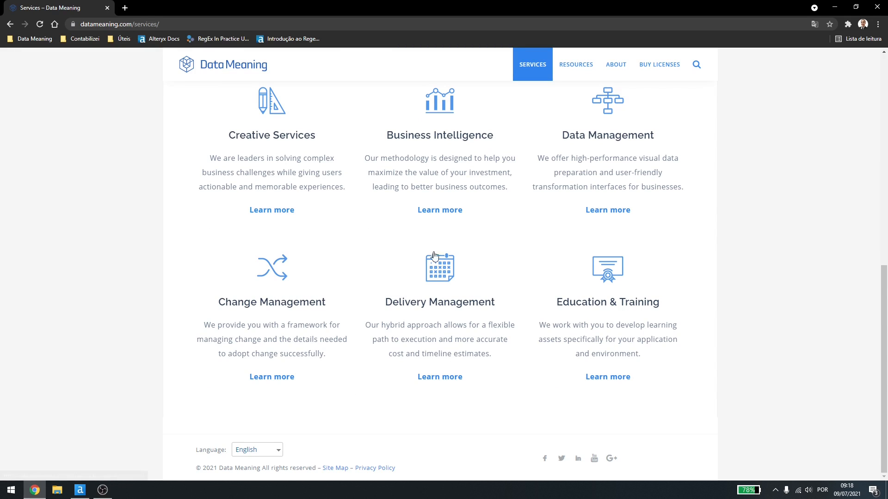
pyautogui.hotkey('alt', 'Tab')
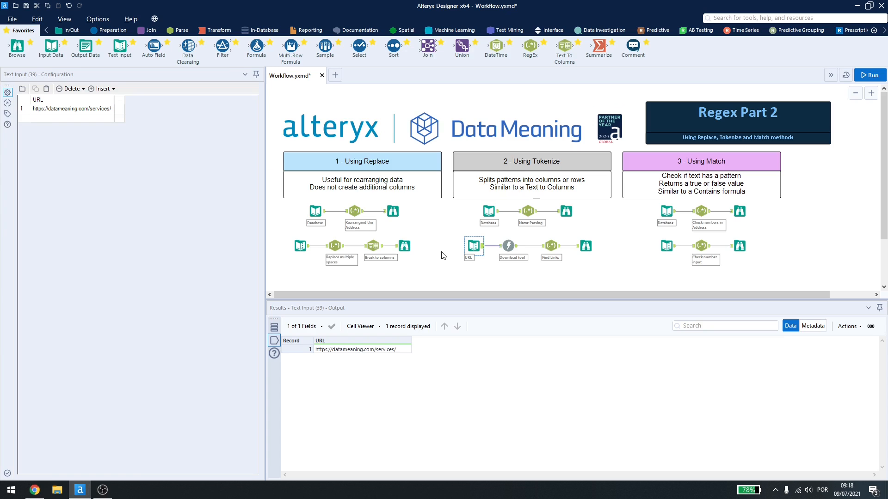
# Step: Review the Download tool's settings and the Find Links RegEx tool's expression for tokenizing DownloadData into rows
pyautogui.click(508, 245)
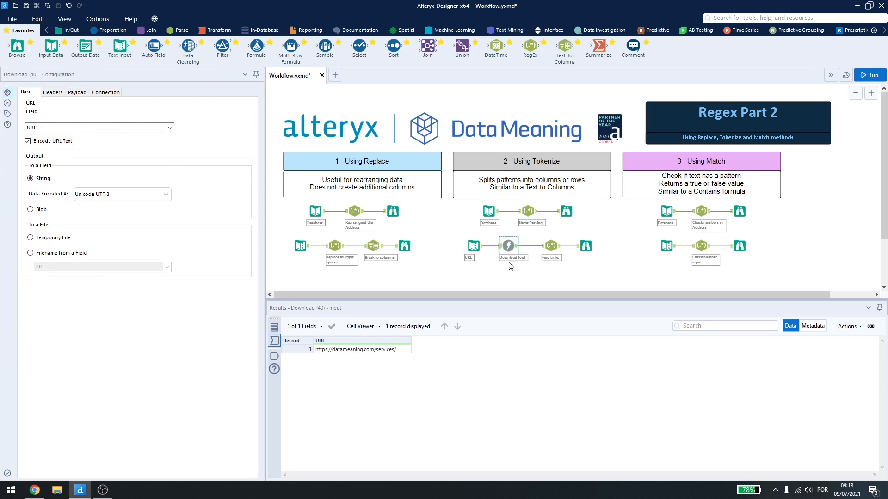
pyautogui.click(543, 249)
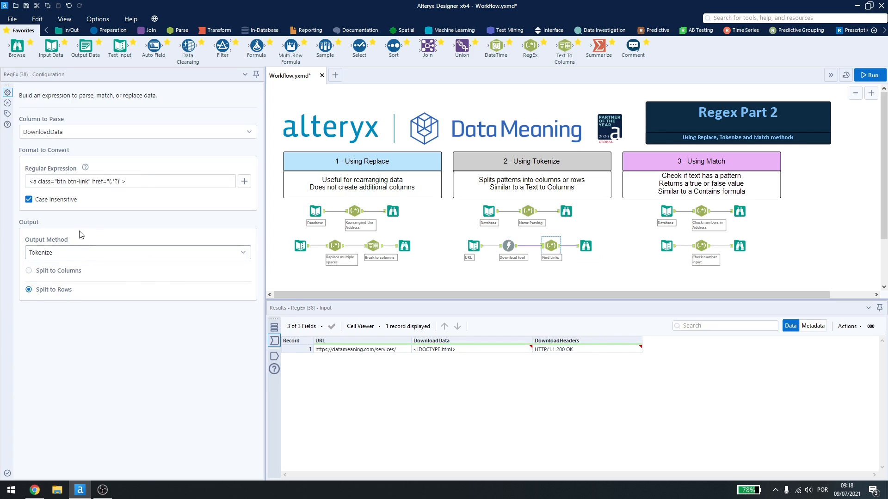
pyautogui.click(151, 181)
pyautogui.hotkey('ctrl', 'a')
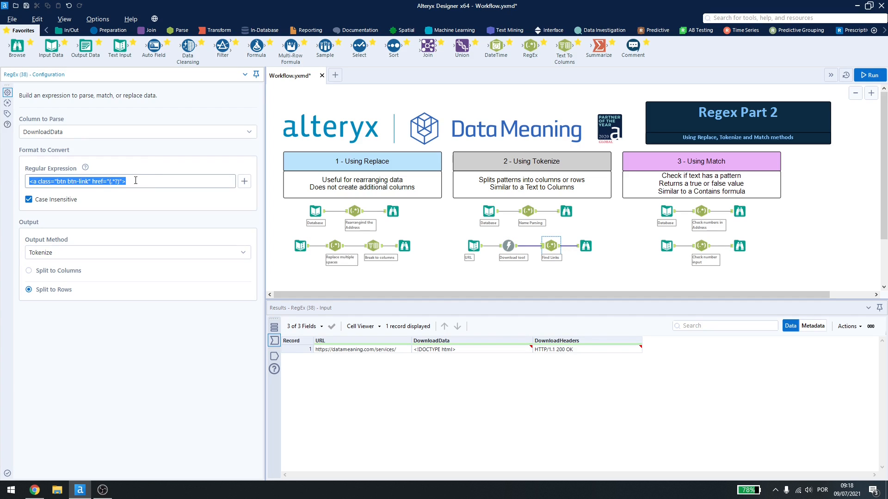
pyautogui.click(139, 181)
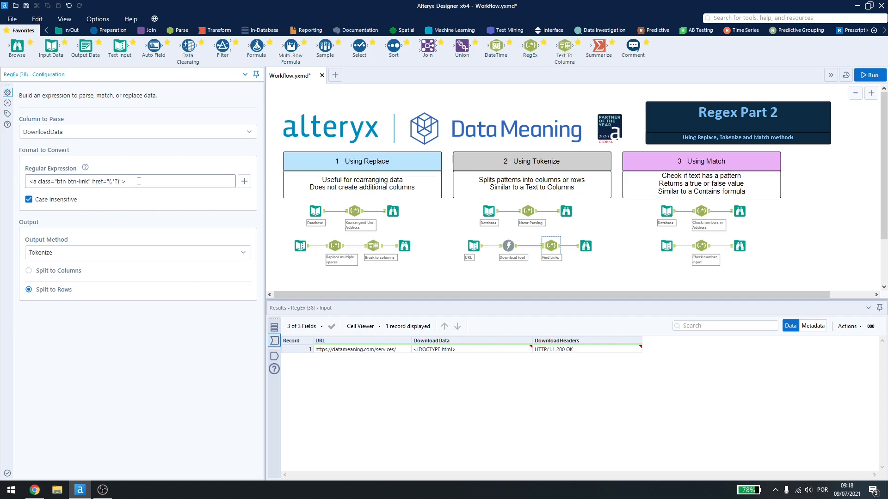
# Step: Switch to Chrome, inspect the Creative Services "Learn more" link and copy its HTML anchor element, returning to Alteryx Designer
pyautogui.hotkey('alt', 'Tab')
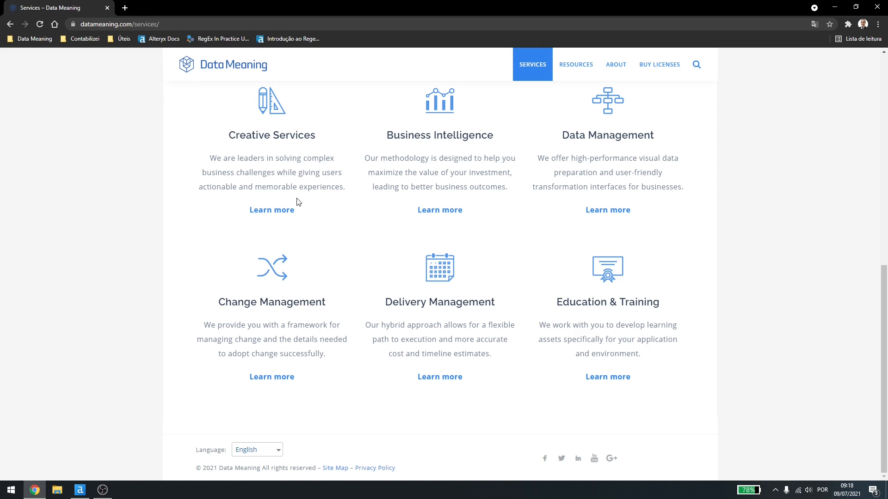
pyautogui.rightClick(274, 213)
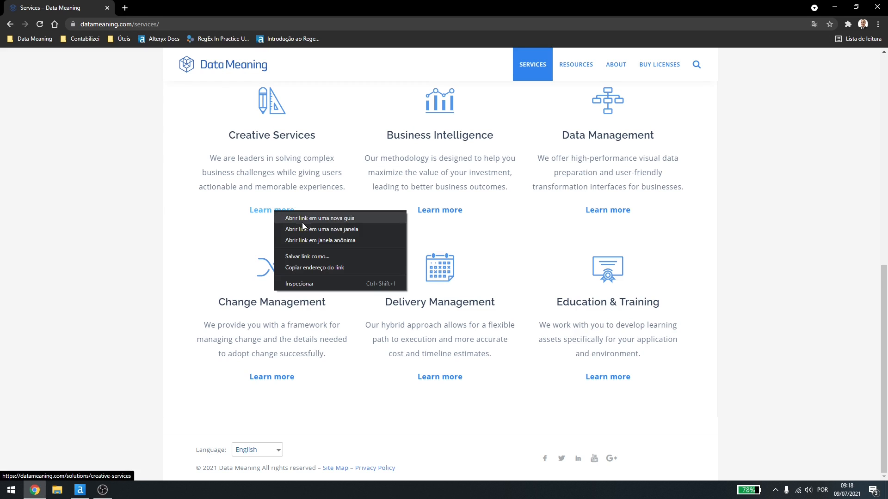
pyautogui.click(294, 284)
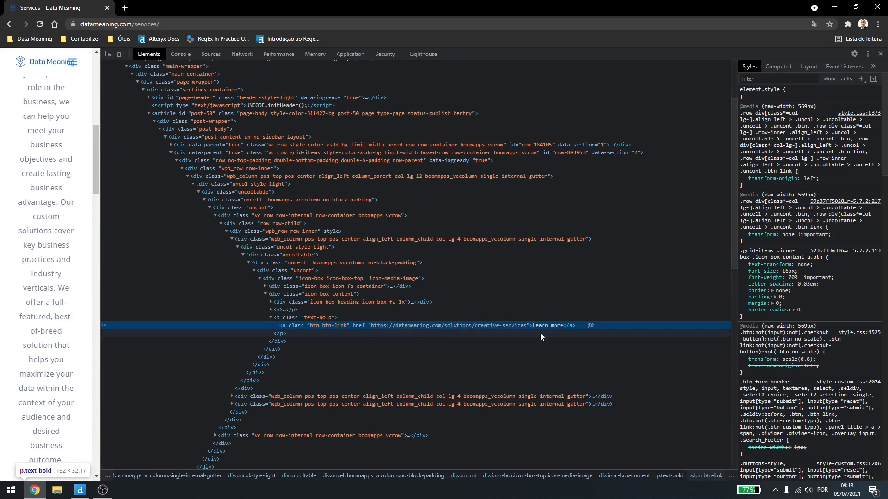
pyautogui.rightClick(325, 326)
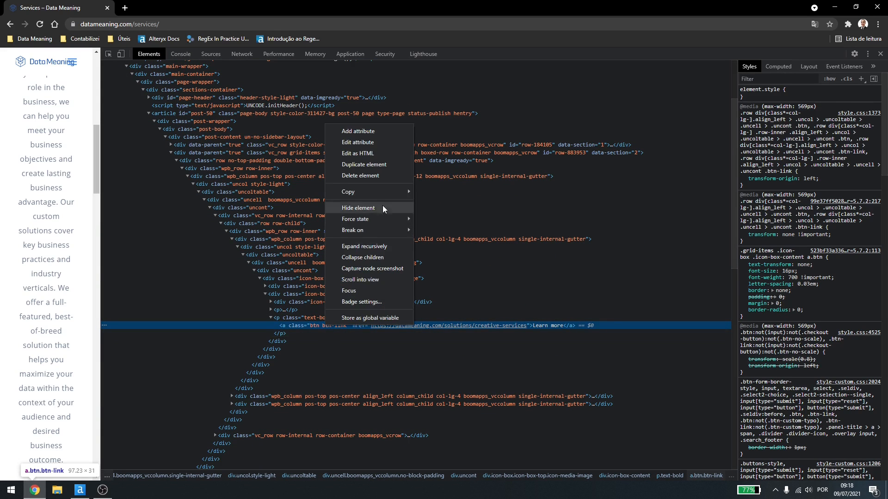
pyautogui.moveTo(393, 190)
pyautogui.click(431, 203)
pyautogui.hotkey('alt', 'Tab')
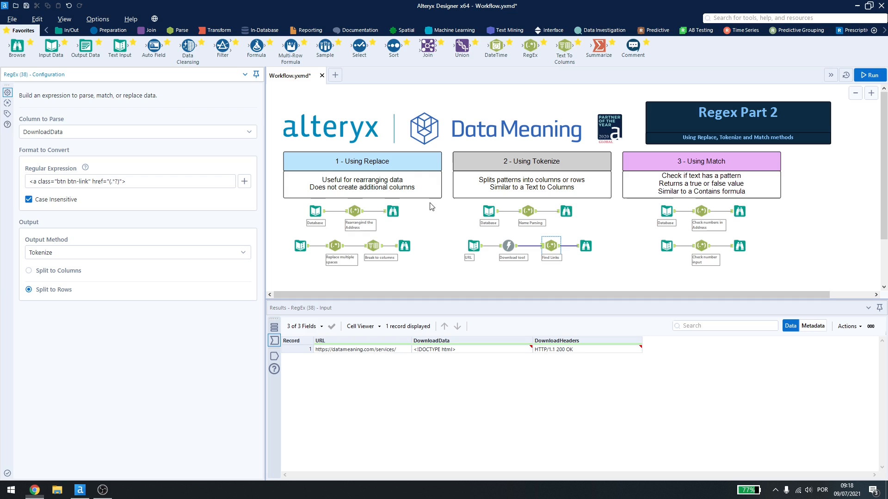
# Step: Replace the Find Links regular expression with the copied Creative Services anchor element and remove its trailing "Learn more</a>"
pyautogui.moveTo(172, 178); pyautogui.dragTo(2, 166)
pyautogui.hotkey('ctrl', 'v')
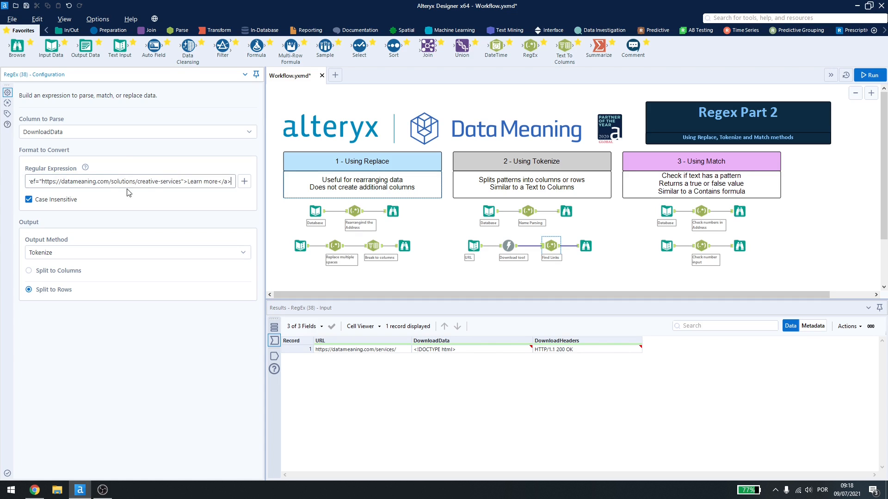
pyautogui.moveTo(188, 181); pyautogui.dragTo(254, 183)
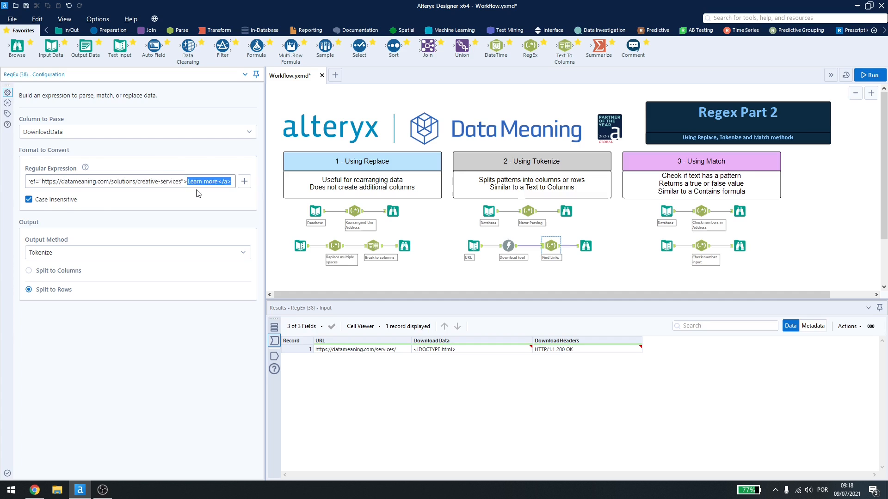
pyautogui.press('BackSpace')
# Step: Replace the URL in the Find Links expression with the capture group (.*?), run the workflow and open its Browse output
pyautogui.moveTo(176, 181); pyautogui.dragTo(2, 173)
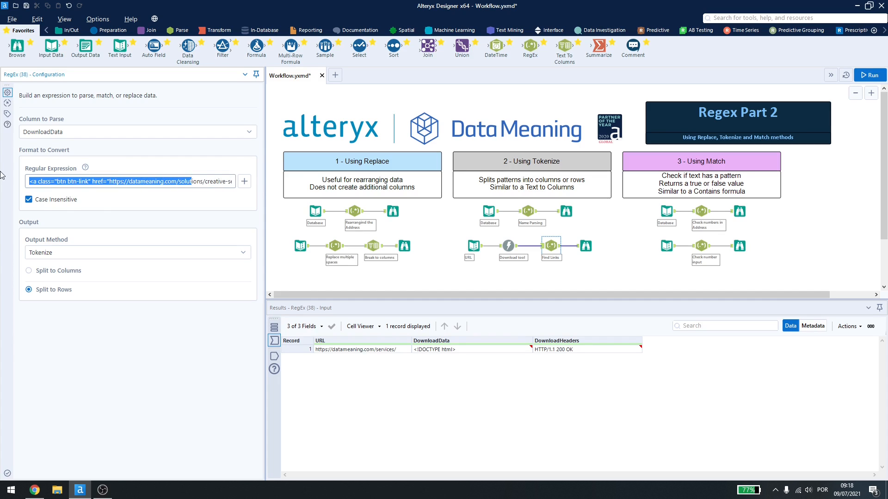
pyautogui.click(158, 182)
pyautogui.moveTo(110, 181); pyautogui.dragTo(224, 180)
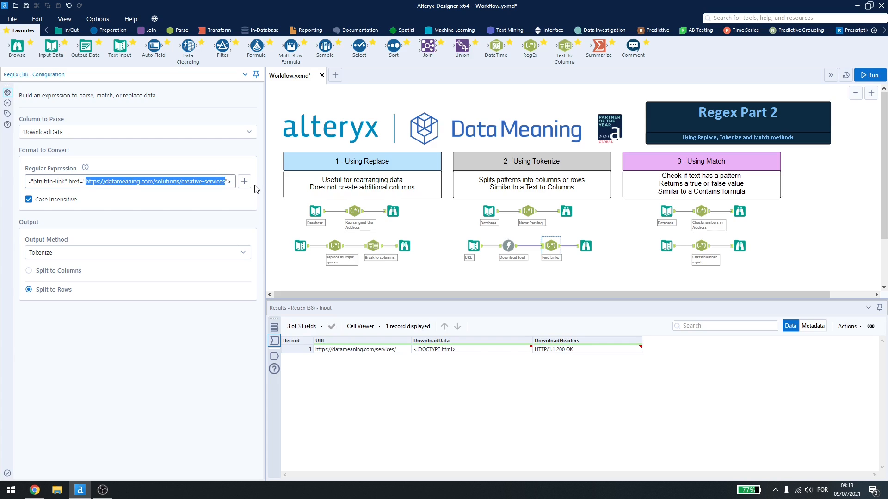
pyautogui.write('(')
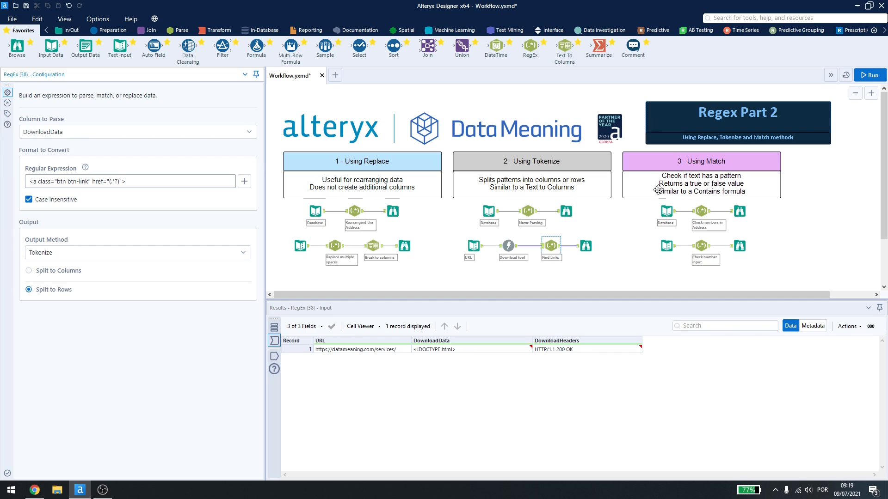
pyautogui.hotkey('ctrl', 'r')
pyautogui.click(586, 245)
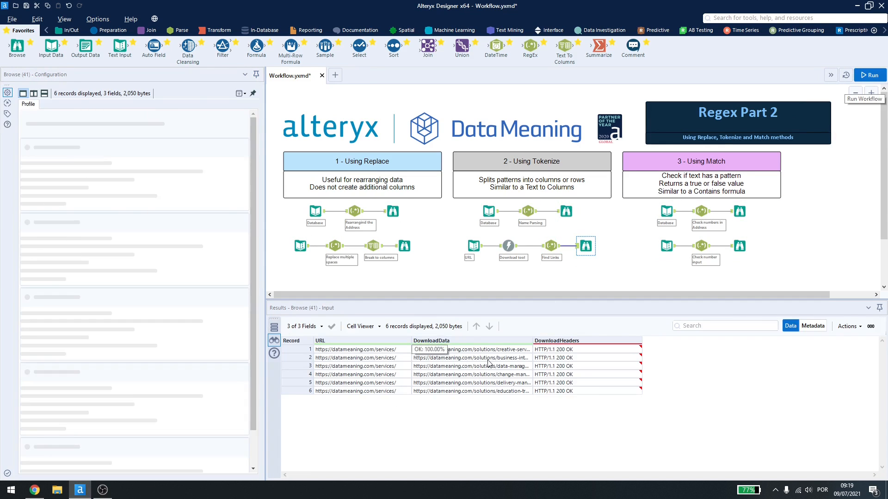
# Step: Switch to Chrome, close the developer tools on the Services page and return to Alteryx Designer
pyautogui.hotkey('alt', 'Tab')
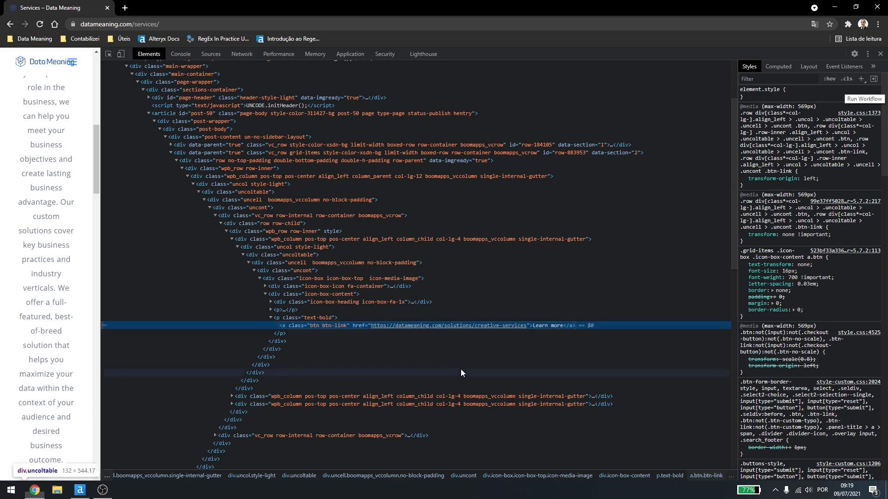
pyautogui.click(880, 54)
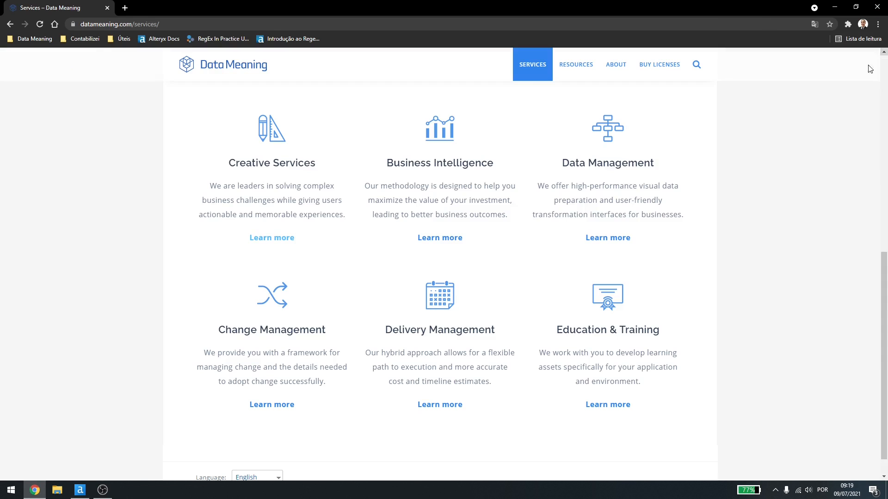
pyautogui.hotkey('alt', 'Tab')
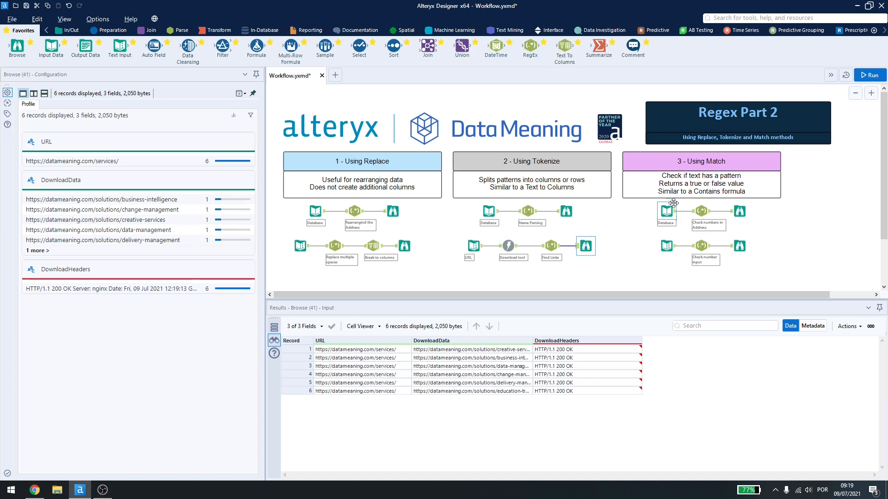
# Step: Examine the Match section's Database input, the Check numbers in Address RegEx expression and the "Has 3 digit number" column in its Browse output
pyautogui.hscroll(2, 631, 296)
pyautogui.click(594, 211)
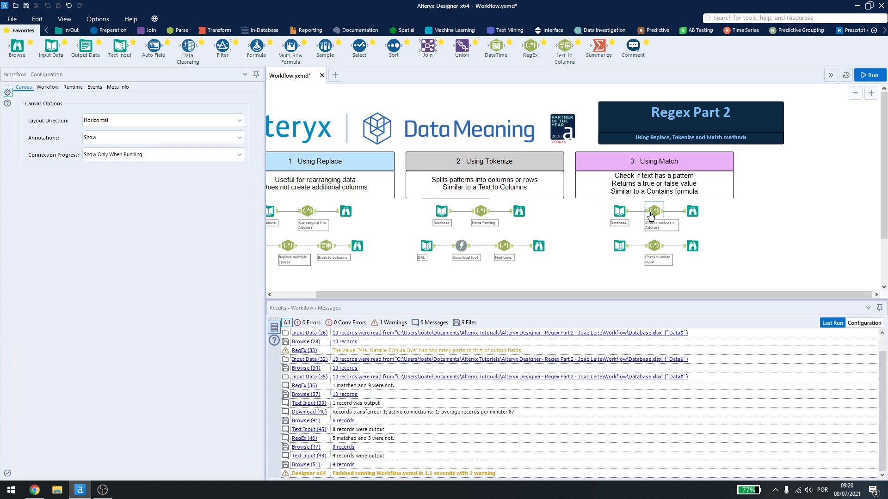
pyautogui.click(619, 212)
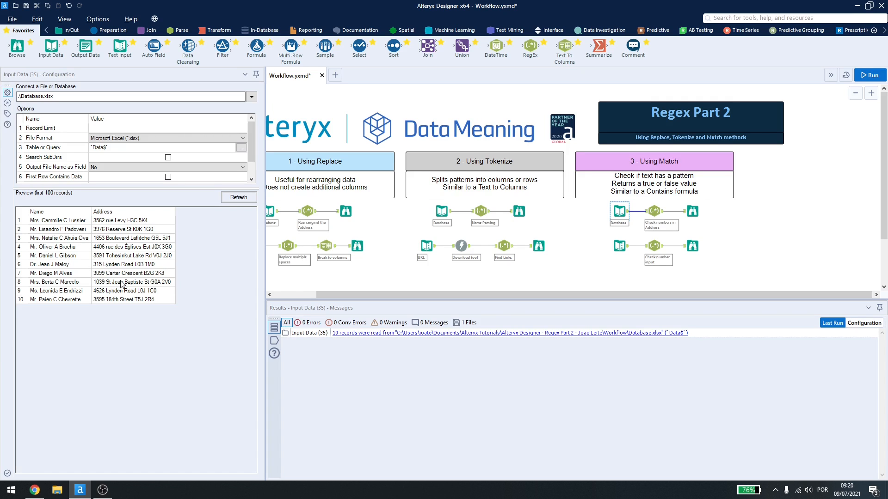
pyautogui.click(647, 214)
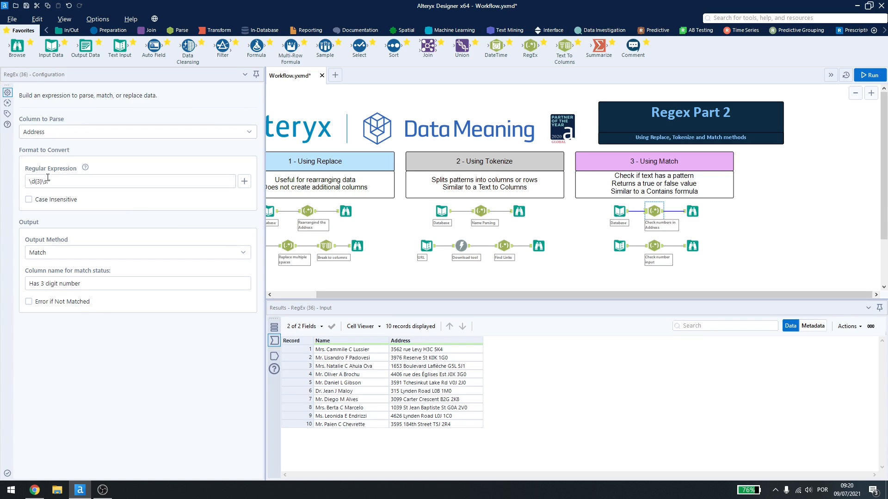
pyautogui.moveTo(29, 180); pyautogui.dragTo(39, 183)
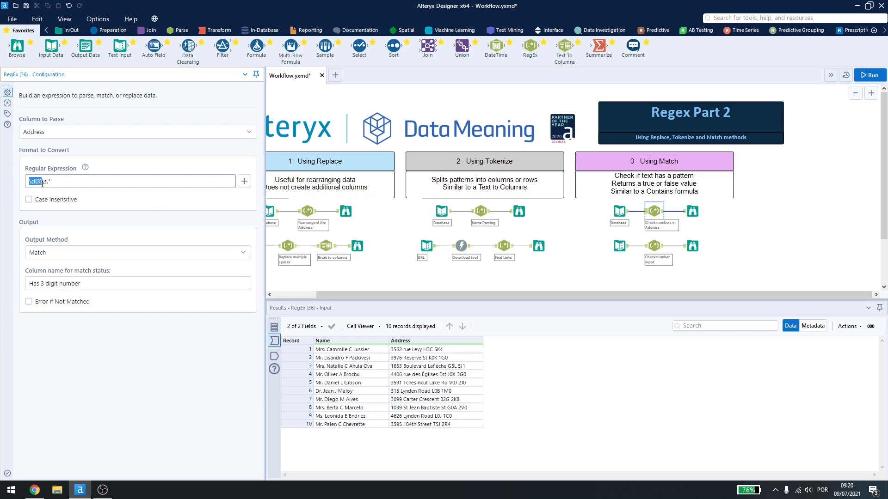
pyautogui.moveTo(45, 183); pyautogui.dragTo(58, 184)
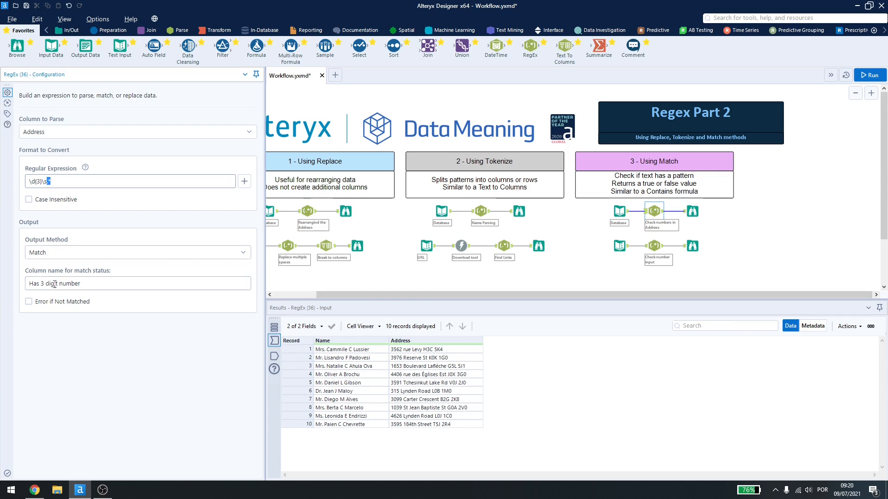
pyautogui.click(692, 210)
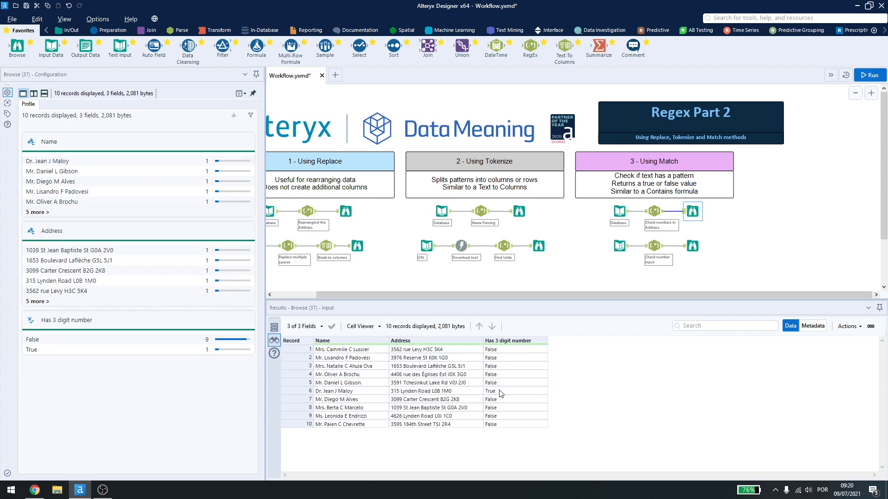
# Step: Shorten the Check numbers in Address expression to \d{3} and run the workflow to check its Browse output
pyautogui.click(656, 209)
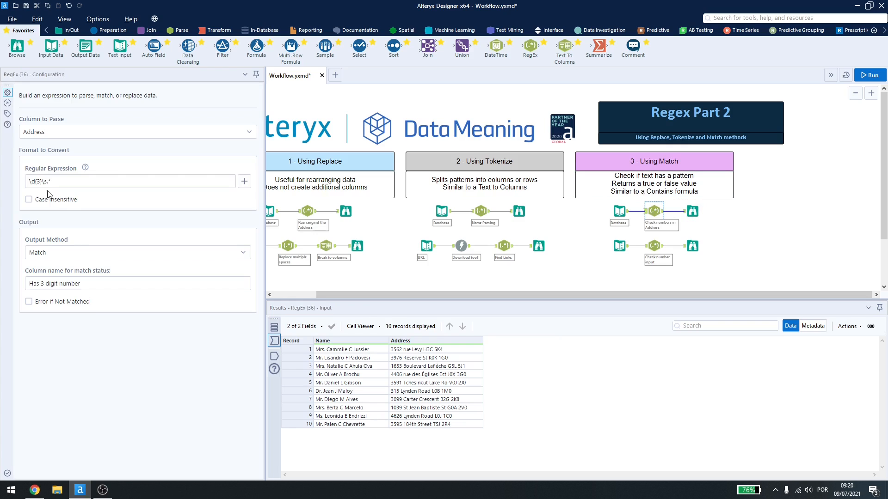
pyautogui.moveTo(66, 181); pyautogui.dragTo(27, 182)
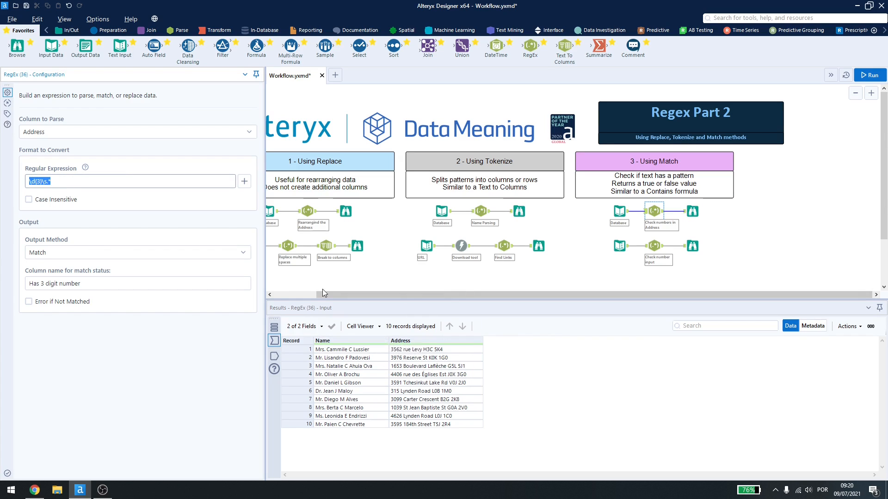
pyautogui.moveTo(43, 183); pyautogui.dragTo(80, 193)
pyautogui.press('BackSpace')
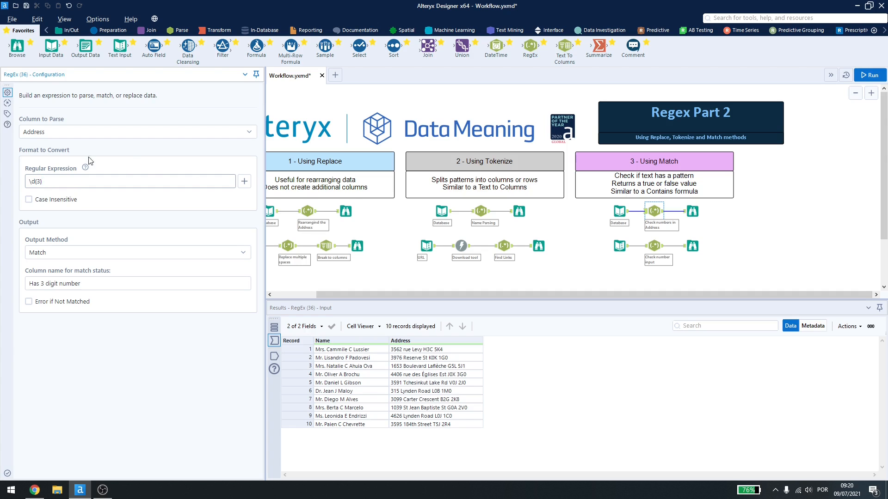
pyautogui.click(695, 213)
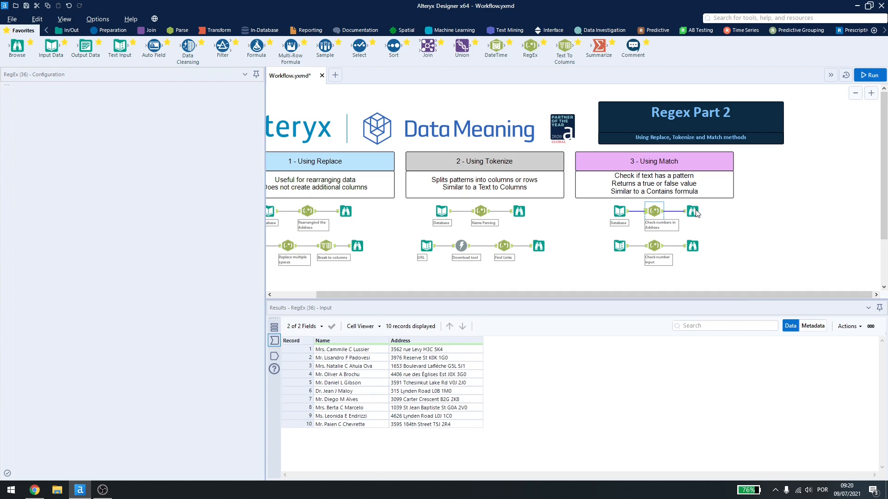
pyautogui.hotkey('ctrl', 'r')
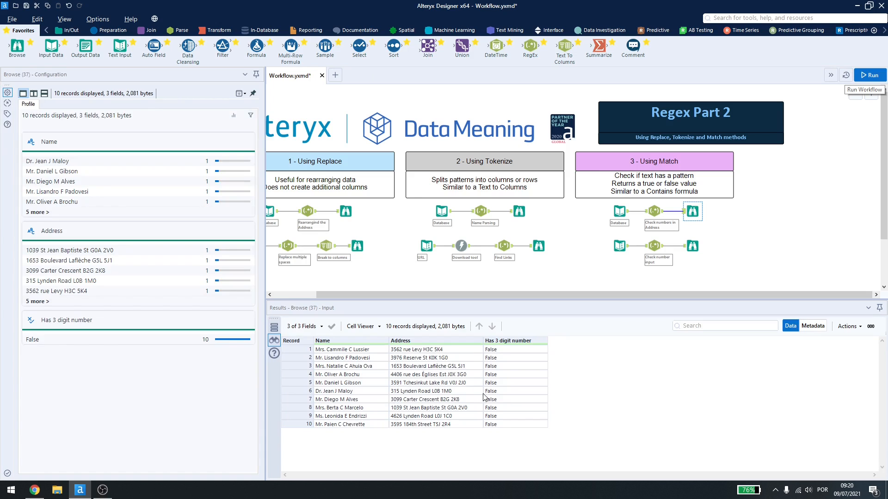
# Step: Restore the Check numbers in Address expression to \d{3}\s.*, rerun the workflow and view the RegEx output
pyautogui.click(654, 212)
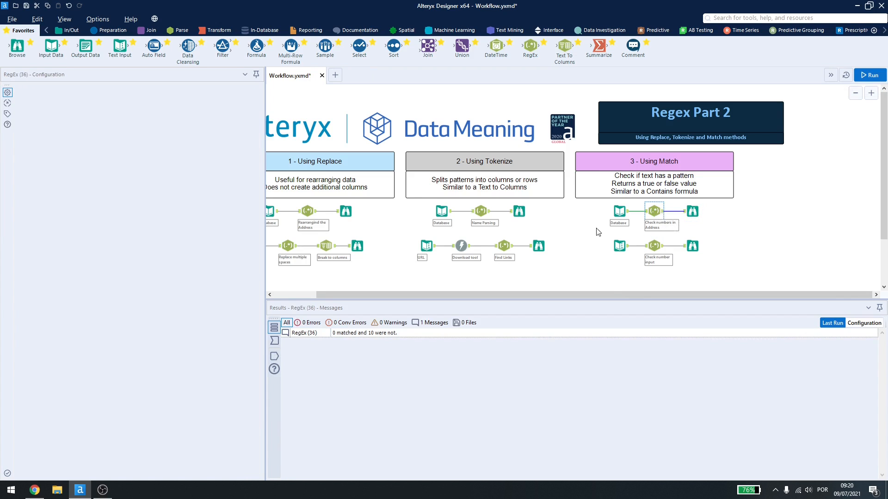
pyautogui.click(111, 182)
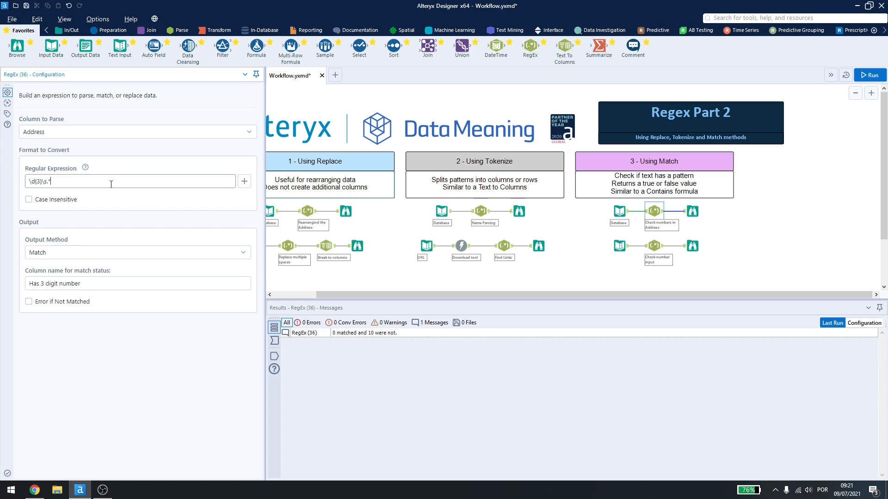
pyautogui.moveTo(64, 187); pyautogui.dragTo(6, 187)
pyautogui.click(863, 71)
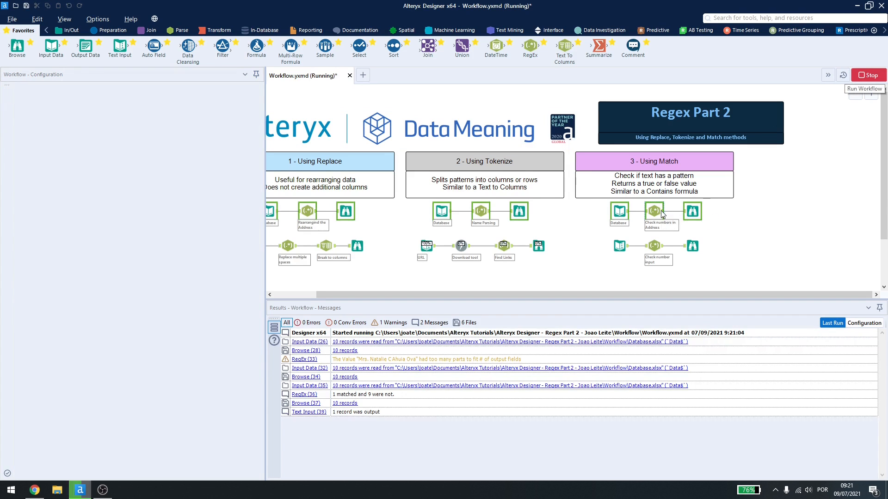
pyautogui.click(664, 214)
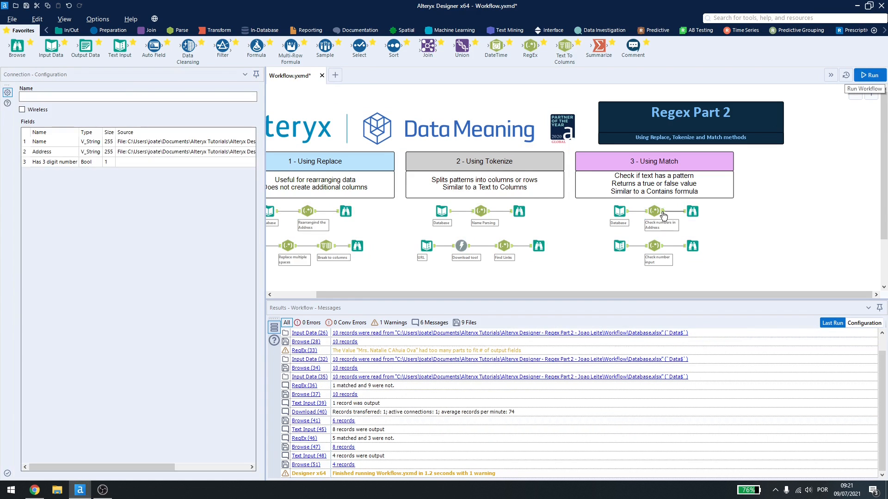
pyautogui.click(655, 211)
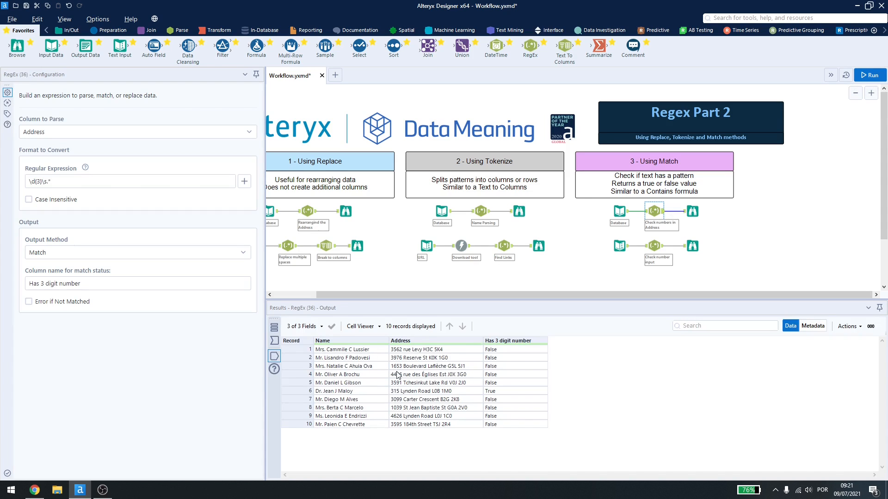
# Step: Try prefixing the Check numbers in Address expression with .* and remove the prefix again
pyautogui.click(30, 182)
pyautogui.write('.*')
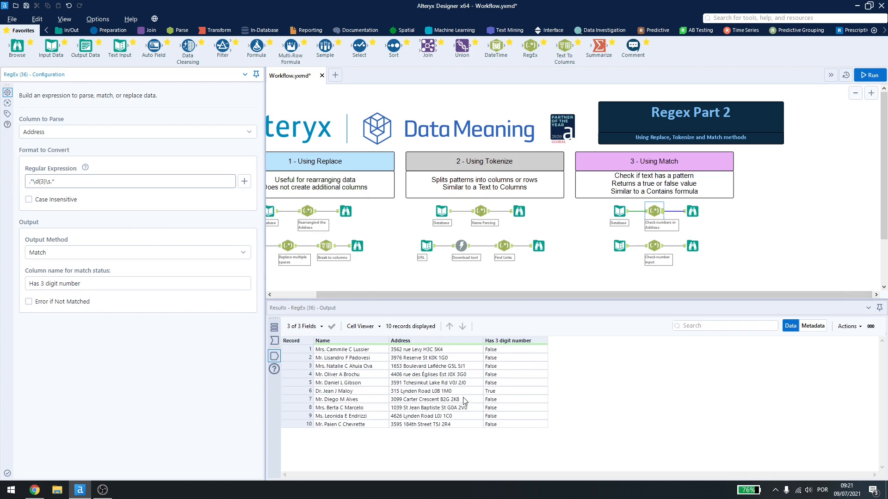
pyautogui.press('BackSpace')
pyautogui.press('BackSpace')
# Step: Examine the Phone Numbers text input, both alternatives of the Check number input RegEx expression, and the Phone Numbers_Matched column in its Browse output
pyautogui.click(622, 250)
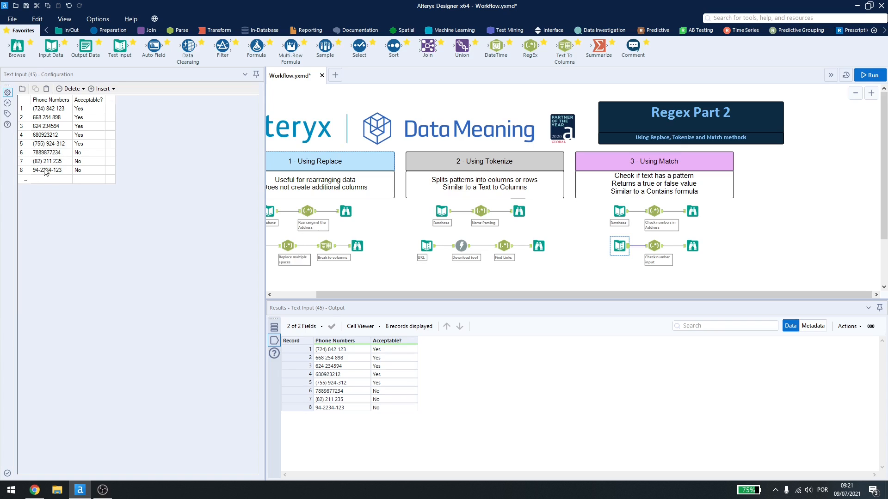
pyautogui.click(653, 247)
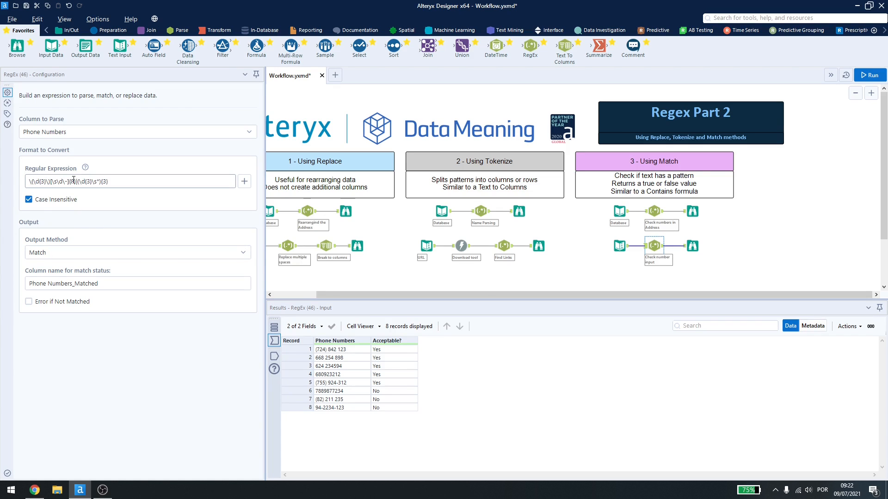
pyautogui.moveTo(76, 182); pyautogui.dragTo(80, 182)
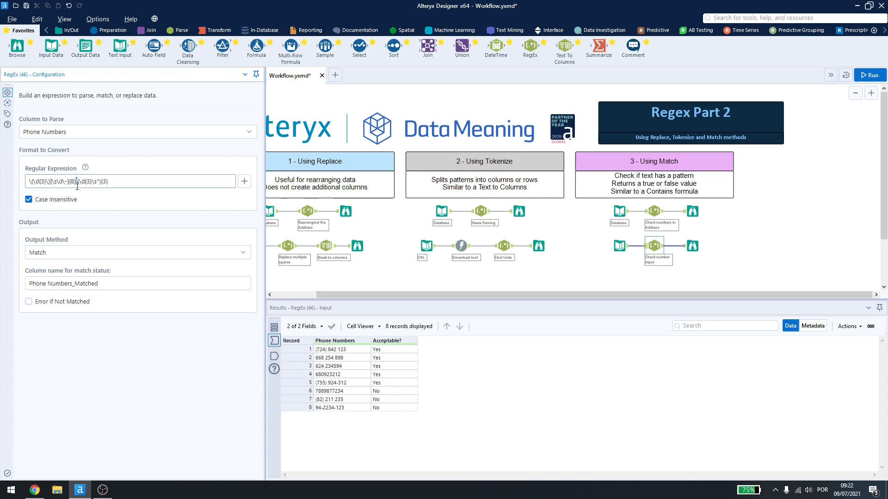
pyautogui.moveTo(75, 183); pyautogui.dragTo(26, 177)
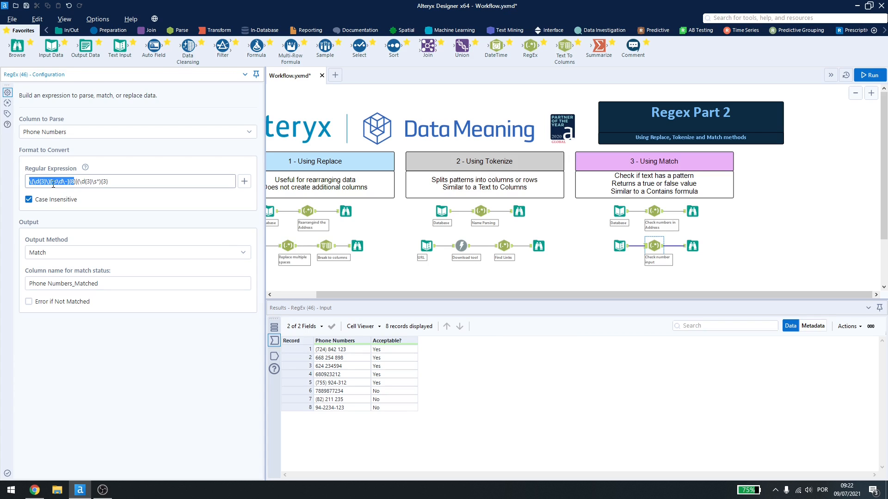
pyautogui.click(42, 181)
pyautogui.click(81, 182)
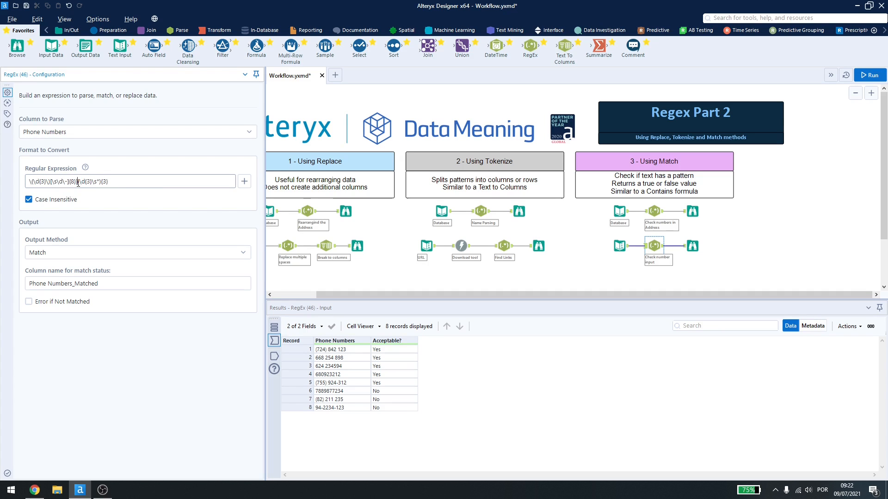
pyautogui.hotkey('shift', 'End')
pyautogui.click(105, 181)
pyautogui.click(692, 246)
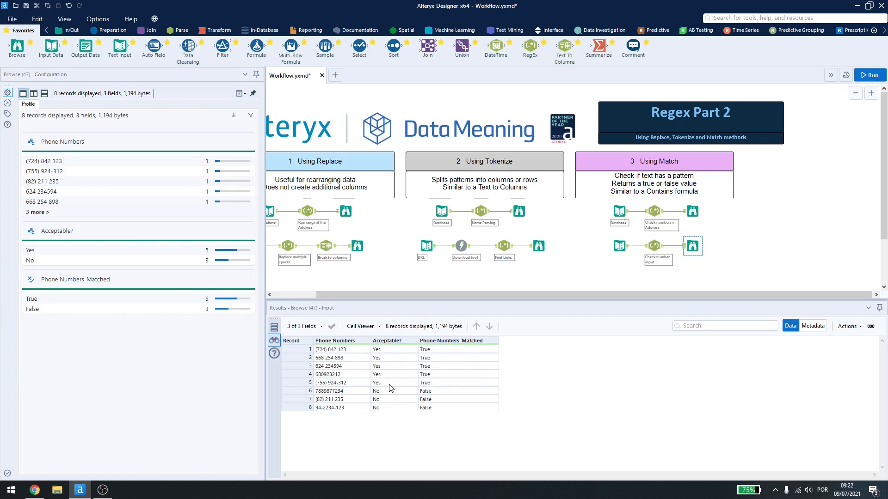
pyautogui.moveTo(584, 294); pyautogui.dragTo(533, 295)
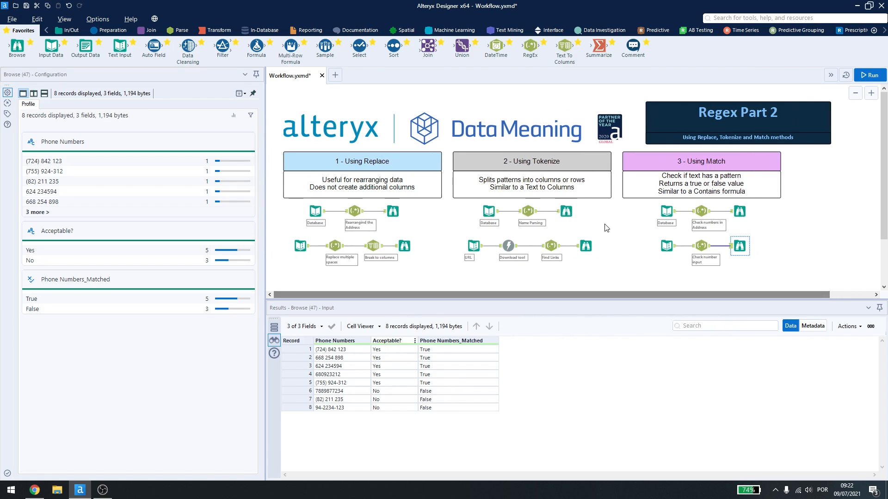
pyautogui.click(551, 226)
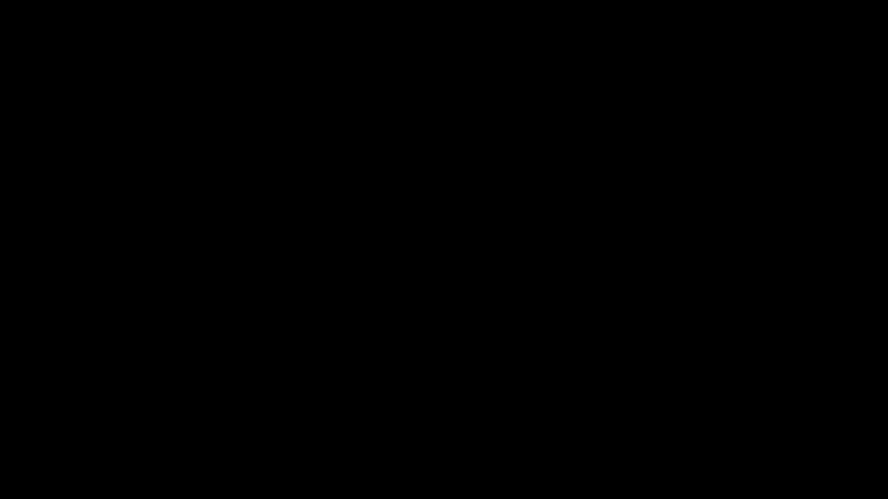